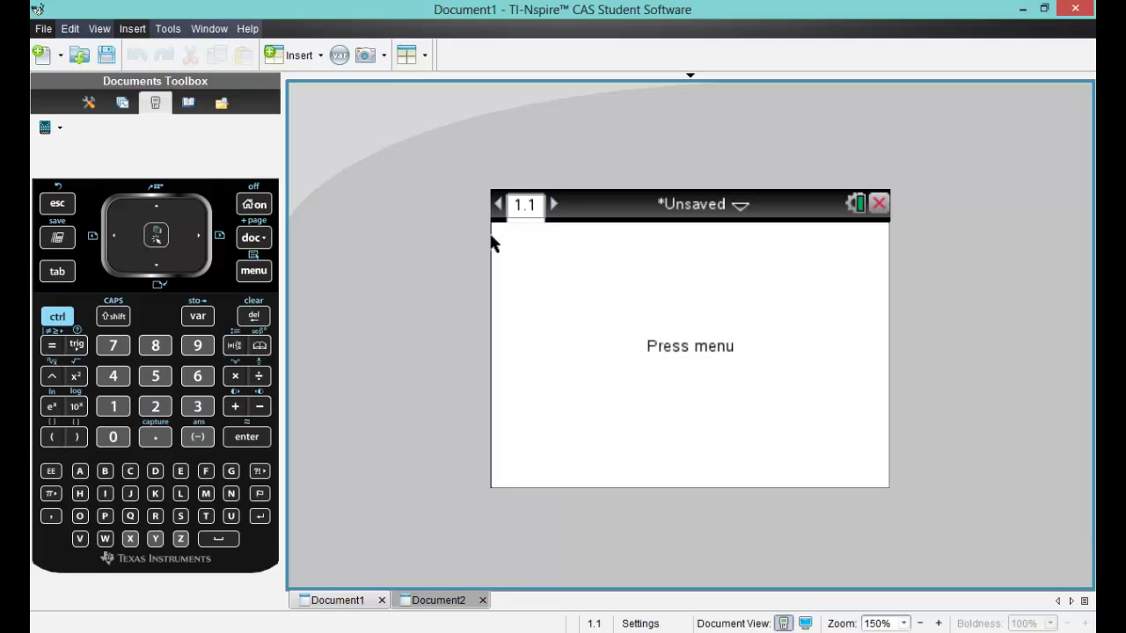
# Add a Lists & Spreadsheet page and start naming column A fr125.
pyautogui.click(262, 274)
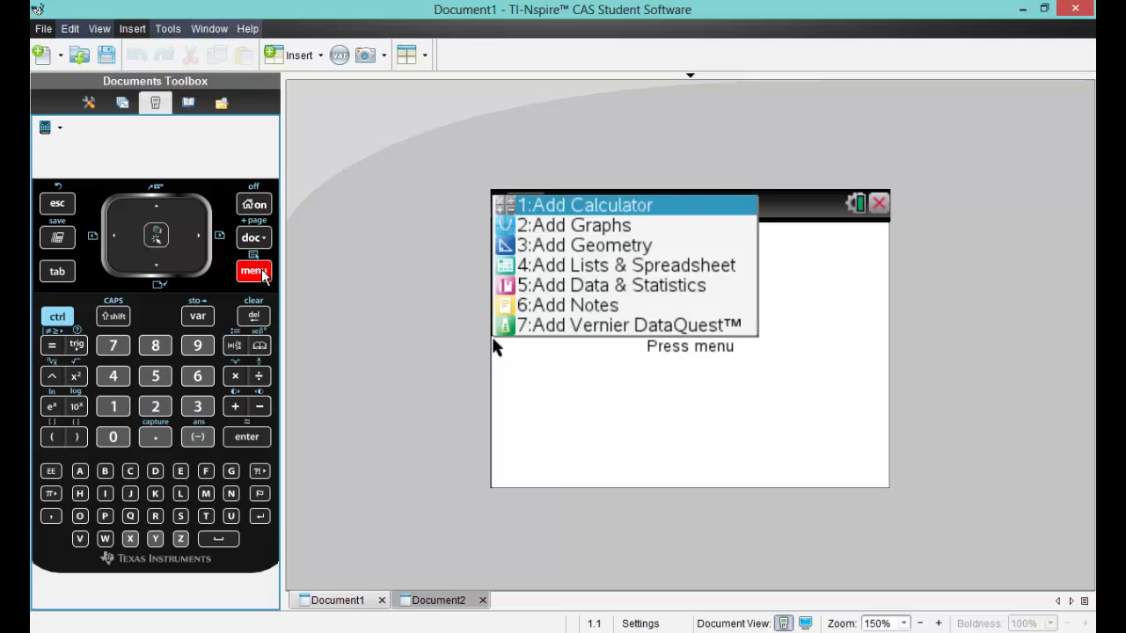
pyautogui.click(567, 269)
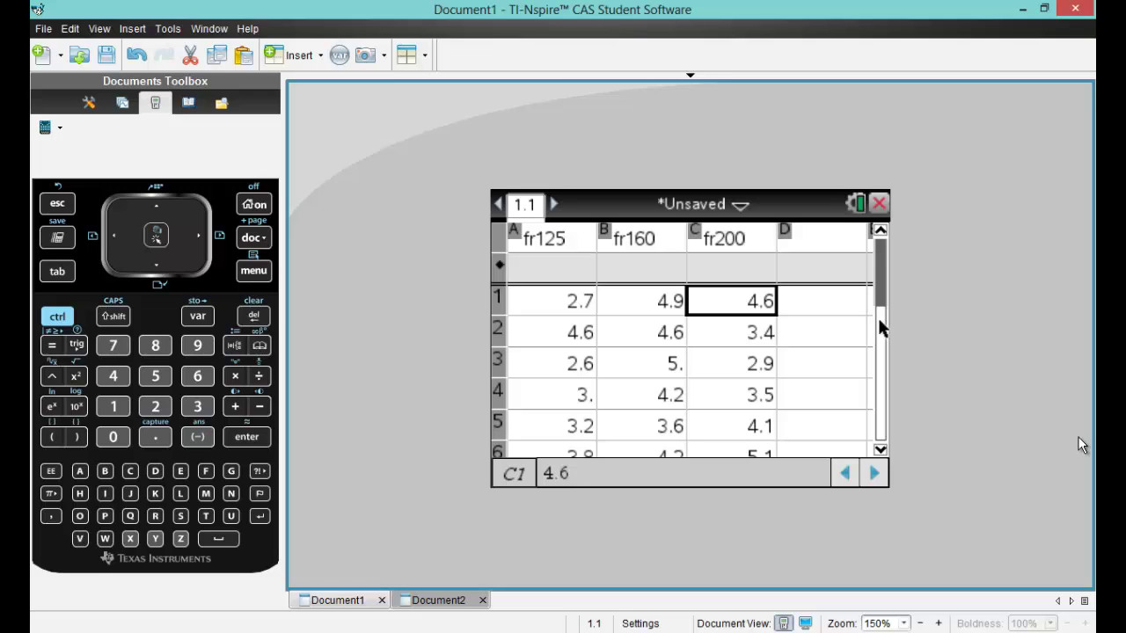
pyautogui.click(556, 243)
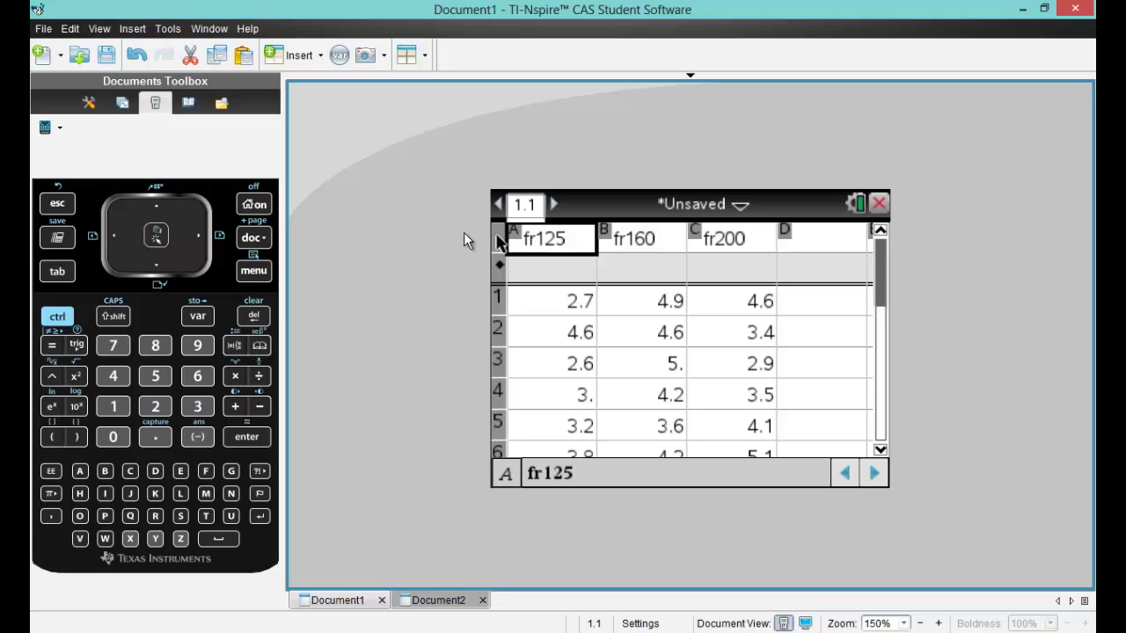
# Start a one-way ANOVA from Stat Tests with Data input and 3 groups.
pyautogui.click(262, 275)
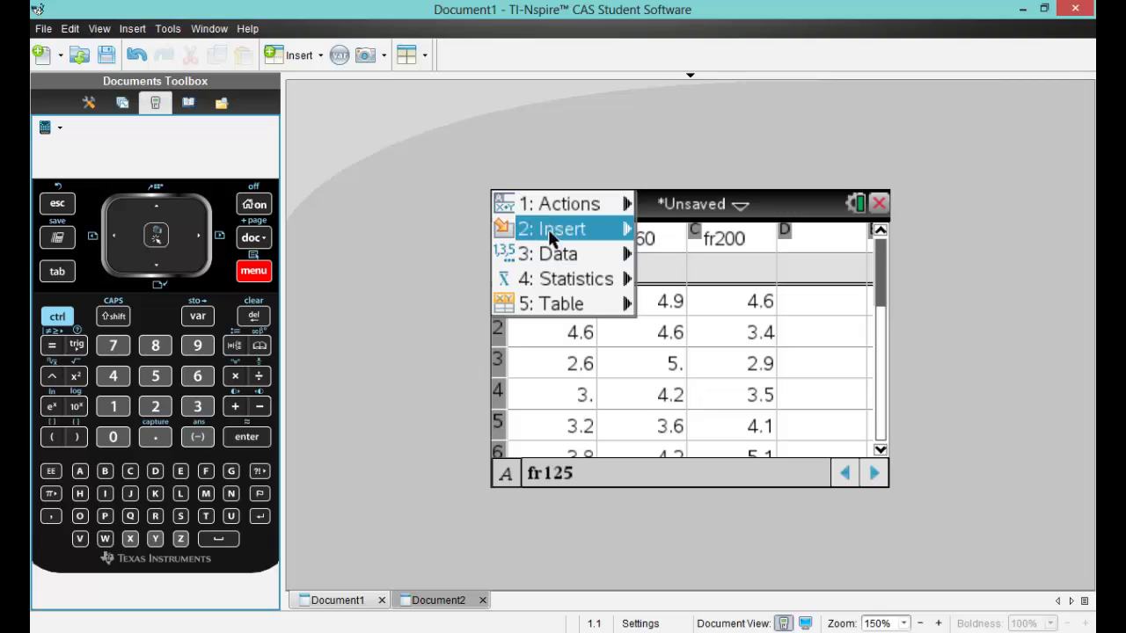
pyautogui.moveTo(563, 280)
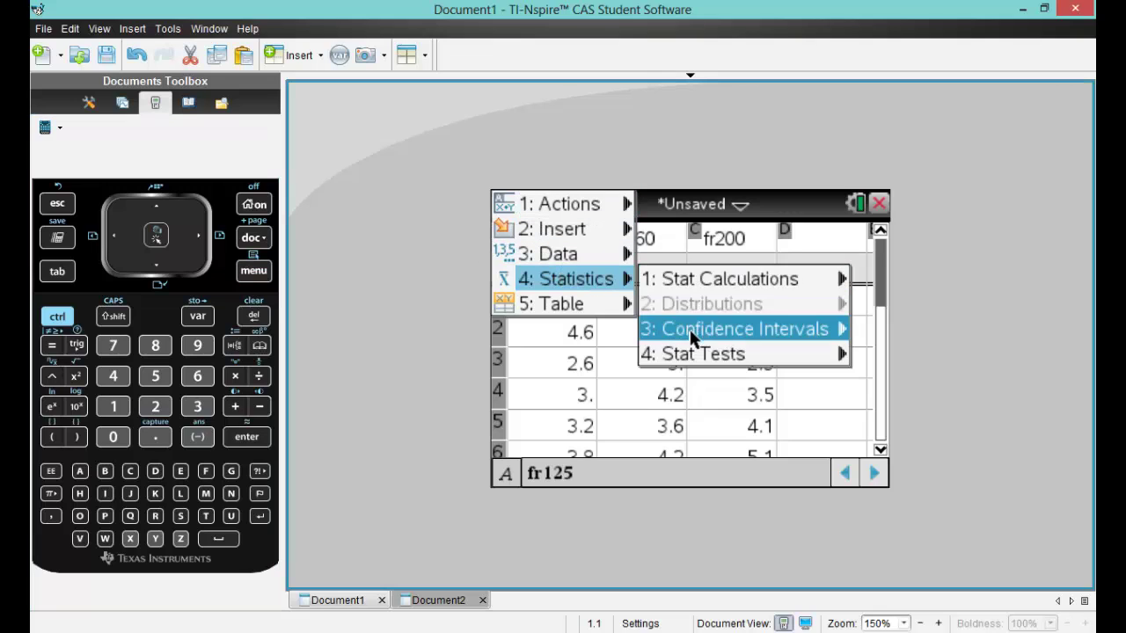
pyautogui.moveTo(692, 356)
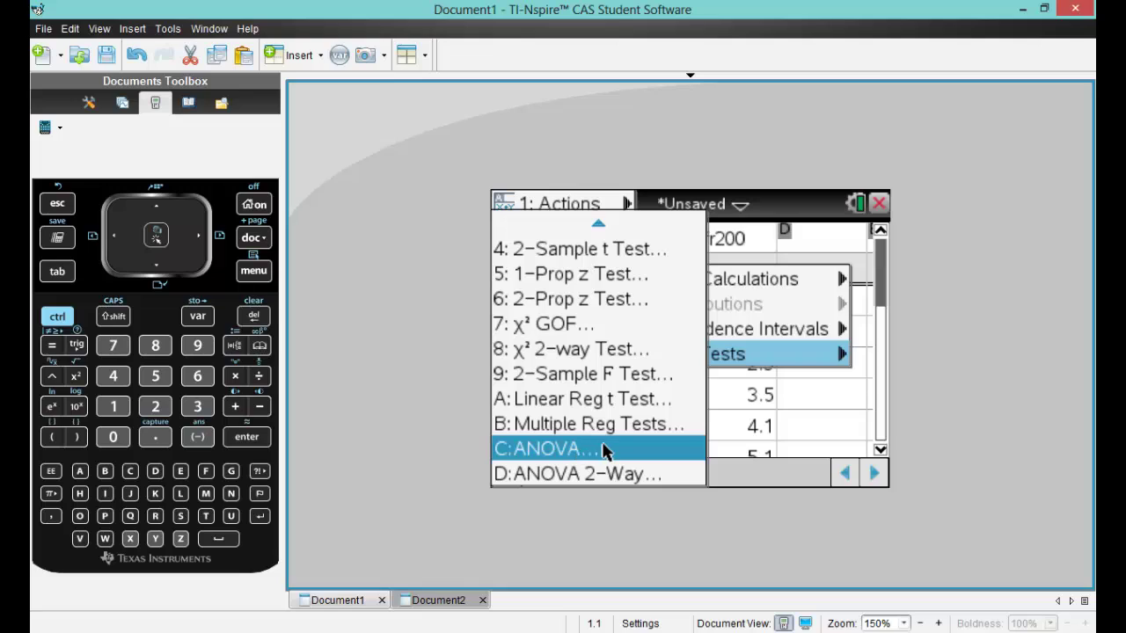
pyautogui.click(597, 450)
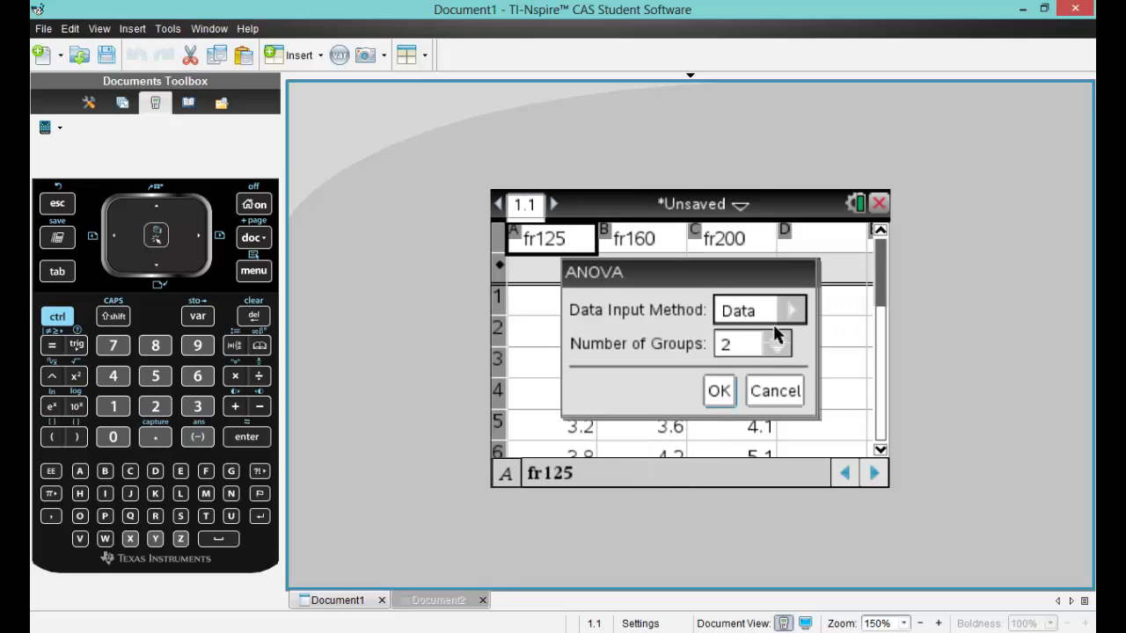
pyautogui.click(793, 312)
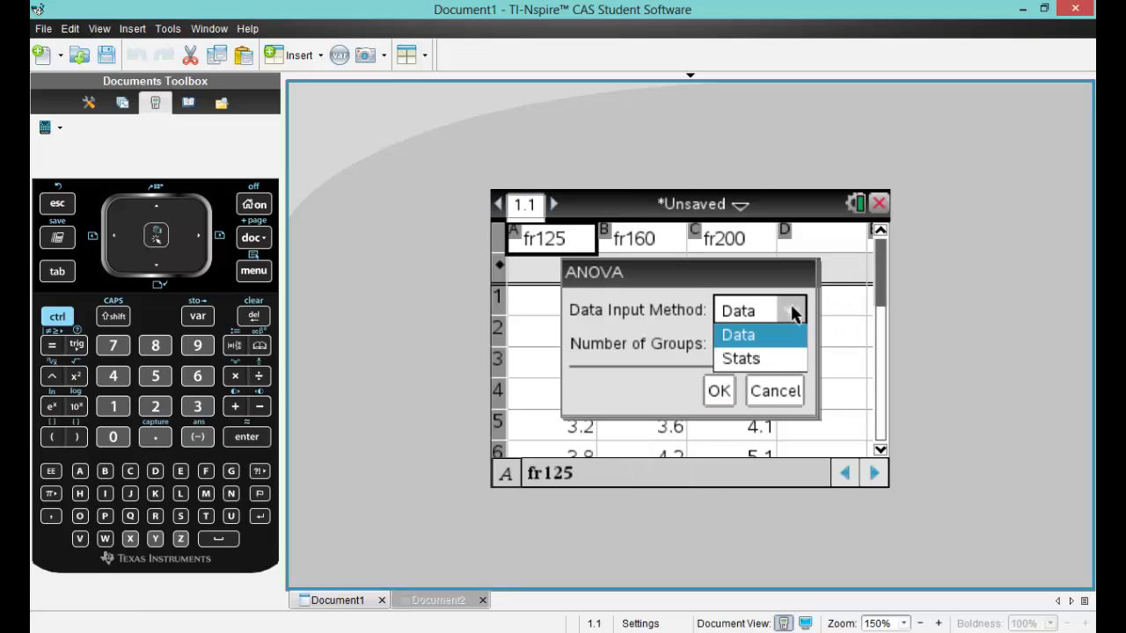
pyautogui.click(650, 311)
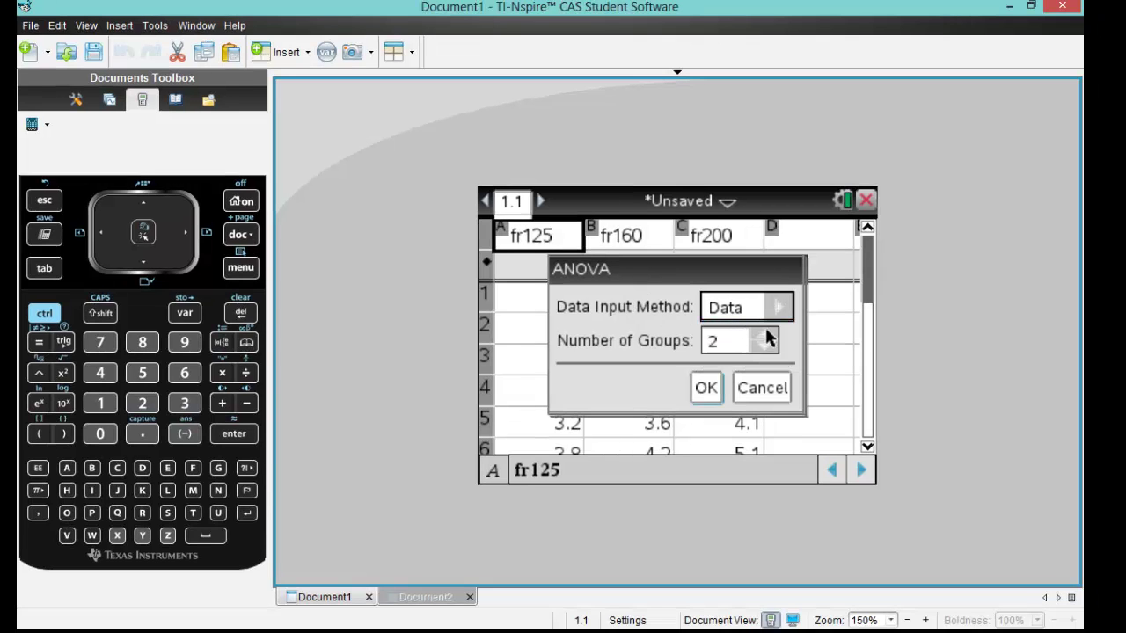
pyautogui.click(767, 335)
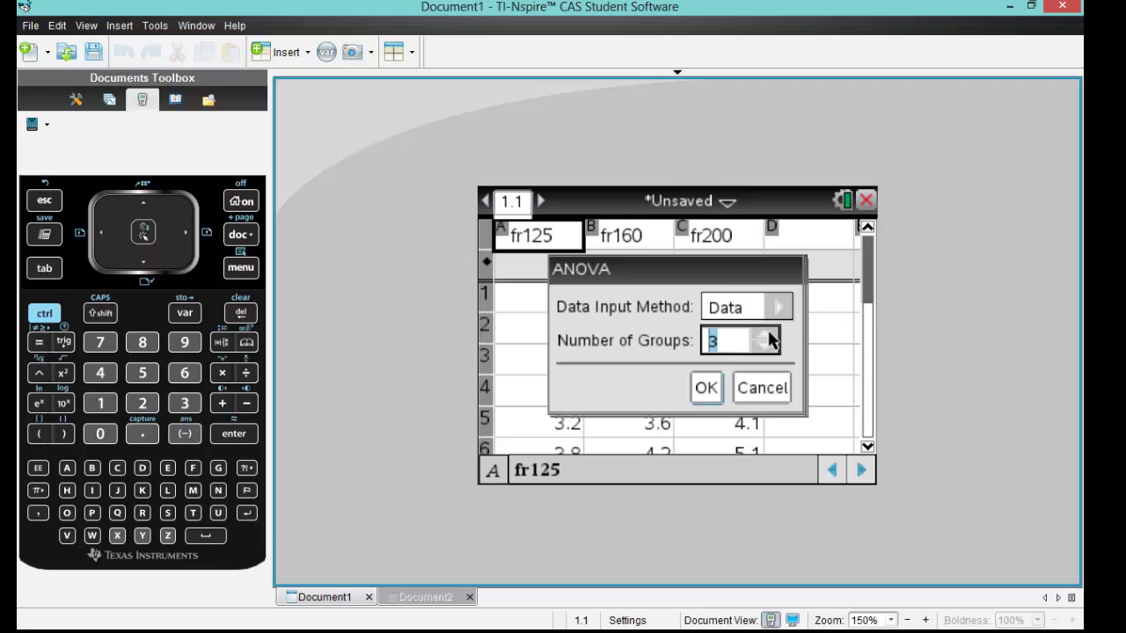
# Assign fr125, fr160 and fr200 as the three ANOVA lists.
pyautogui.click(708, 386)
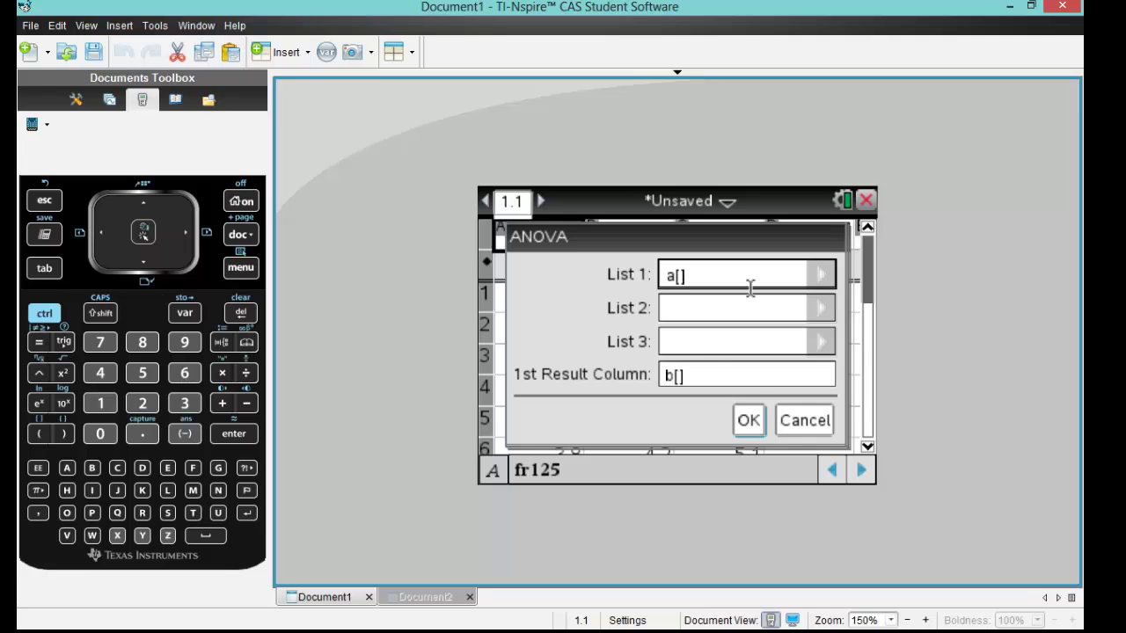
pyautogui.click(824, 278)
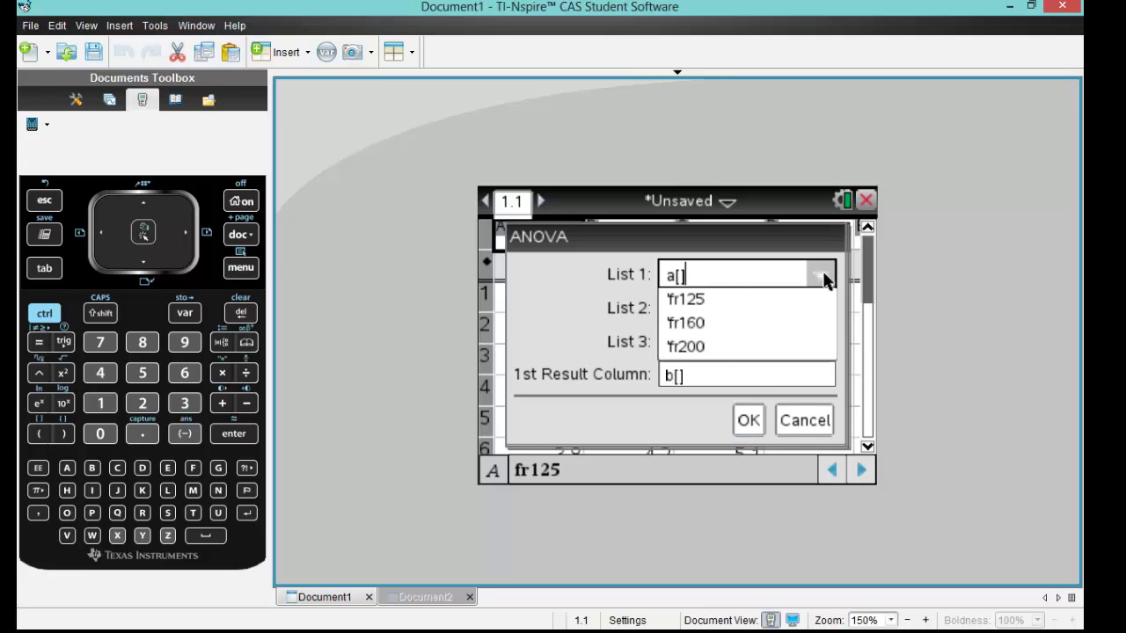
pyautogui.click(702, 299)
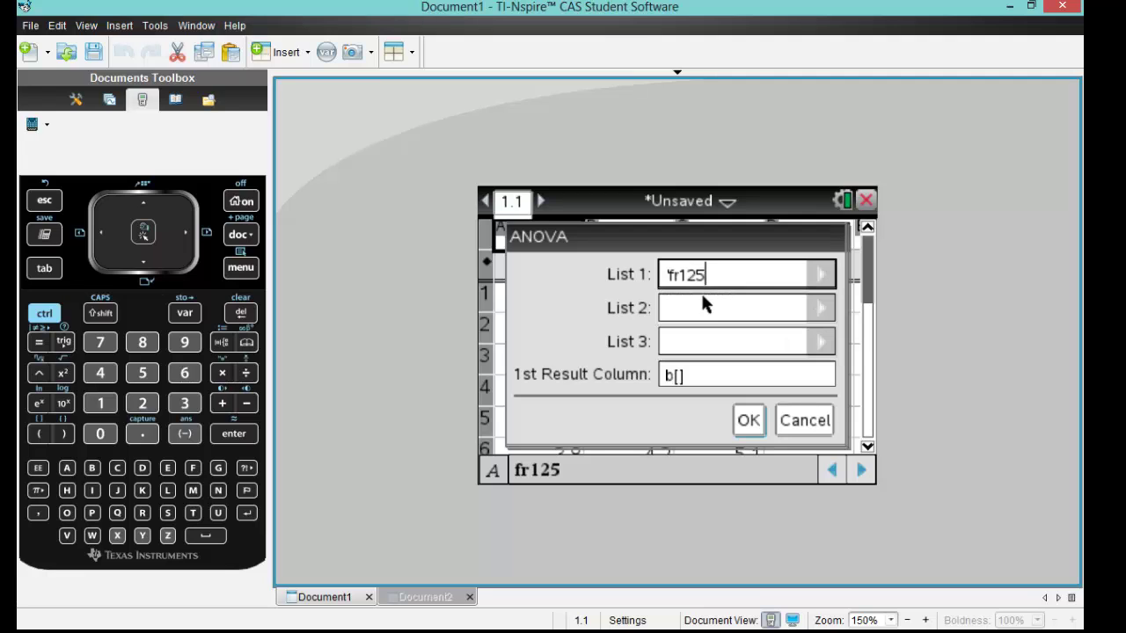
pyautogui.click(824, 310)
pyautogui.click(701, 356)
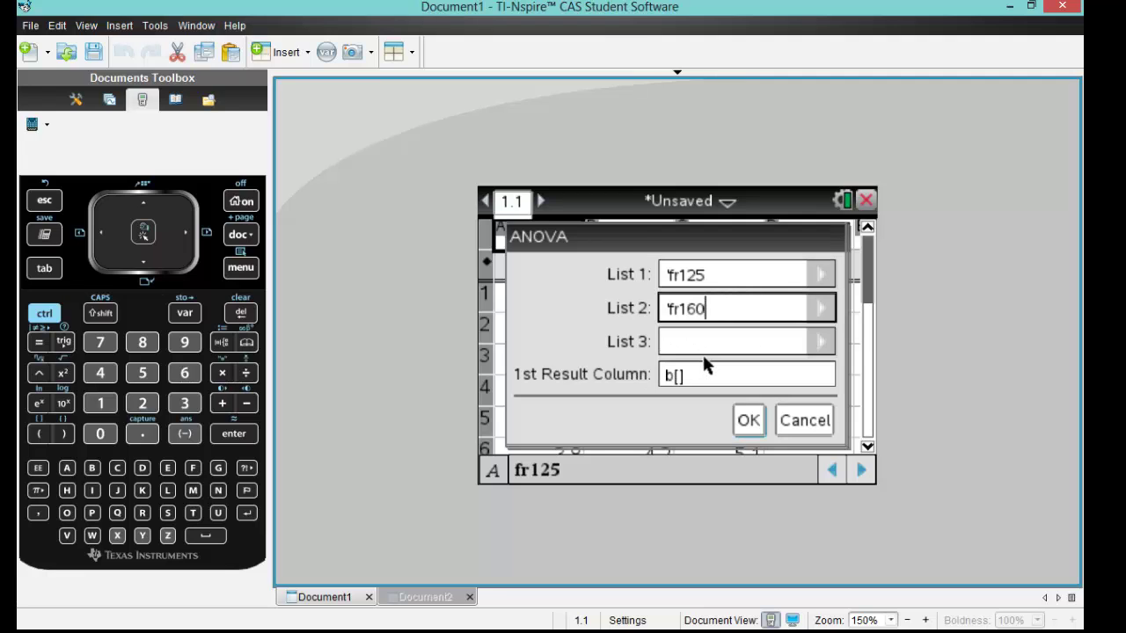
pyautogui.click(819, 344)
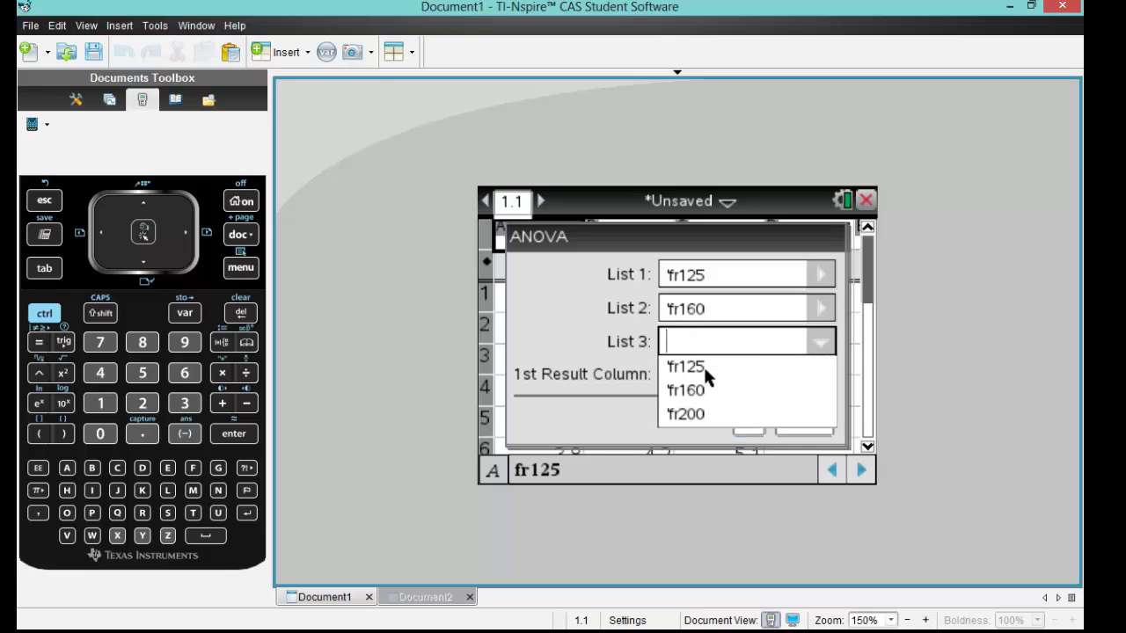
pyautogui.click(693, 411)
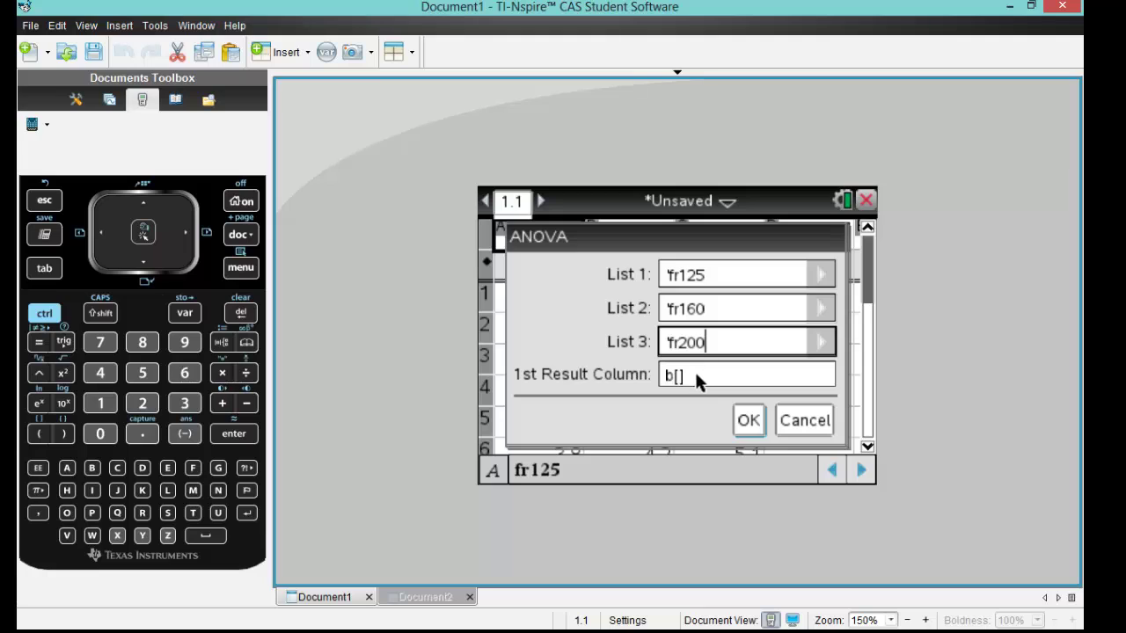
# Set the 1st Result Column to d[] and run the ANOVA.
pyautogui.click(674, 379)
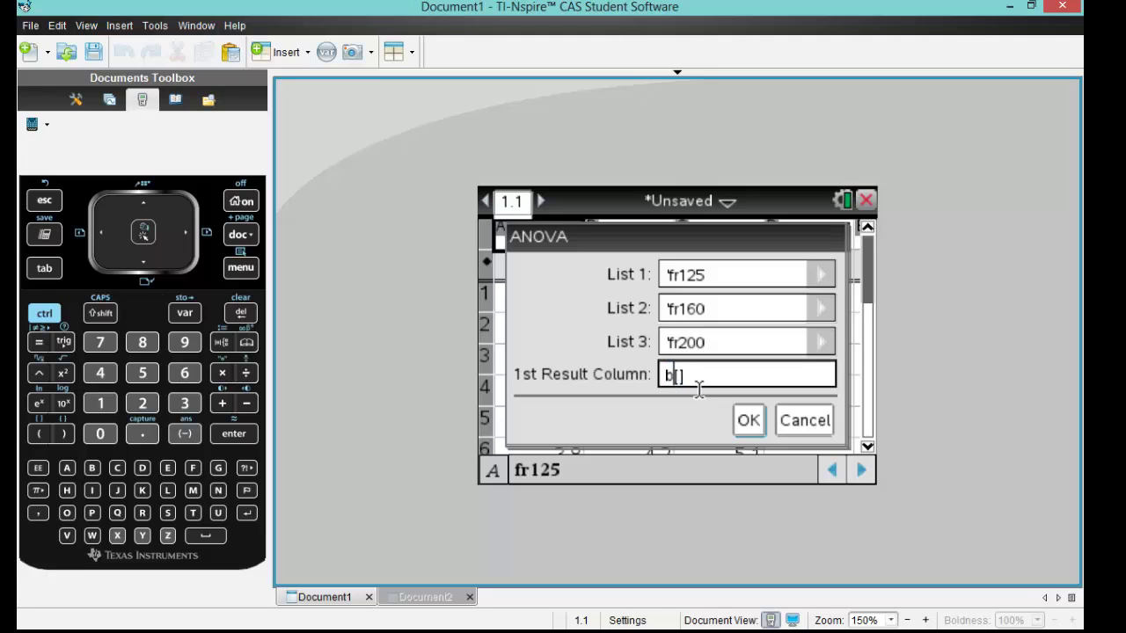
pyautogui.press('BackSpace')
pyautogui.write('d')
pyautogui.click(753, 423)
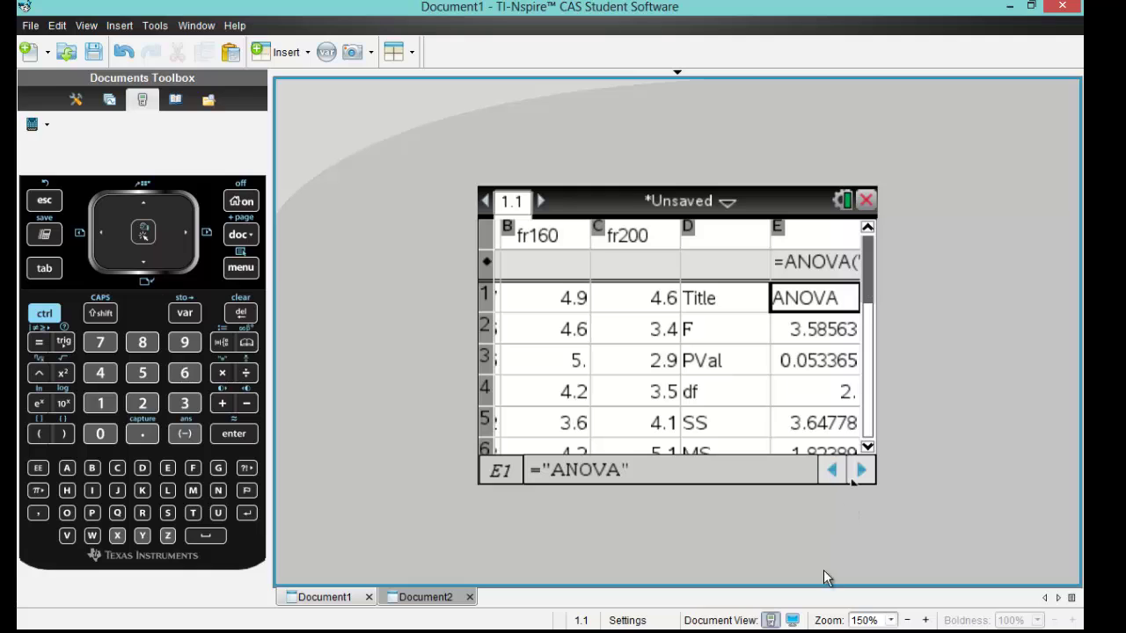
# Switch the document to Computer view to see the full ANOVA output.
pyautogui.click(793, 619)
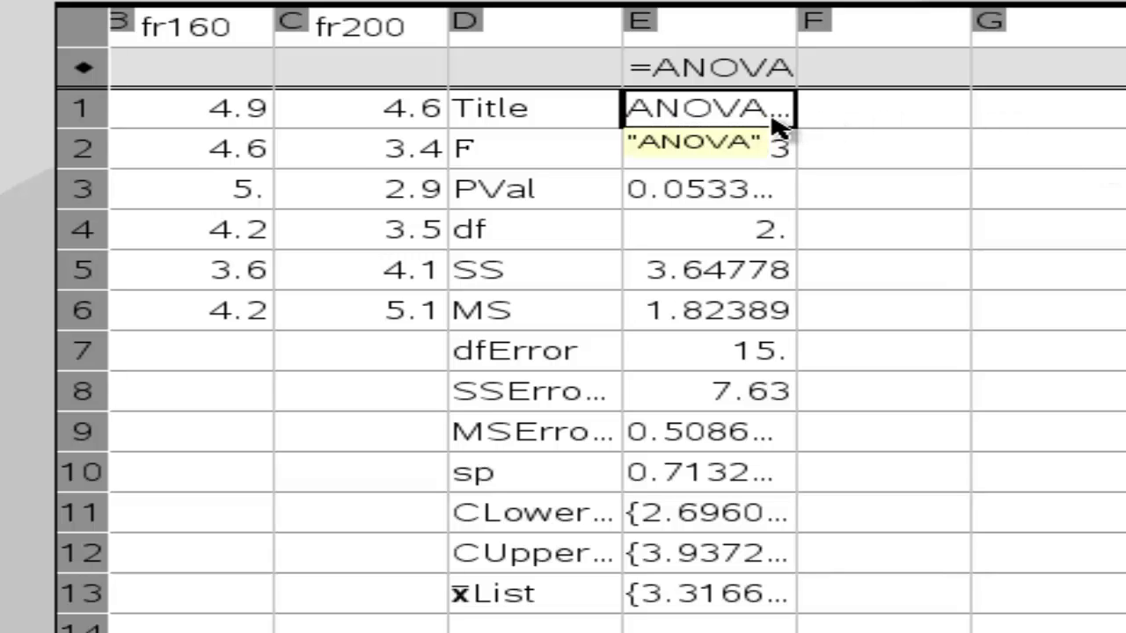
pyautogui.click(227, 73)
pyautogui.press('Left')
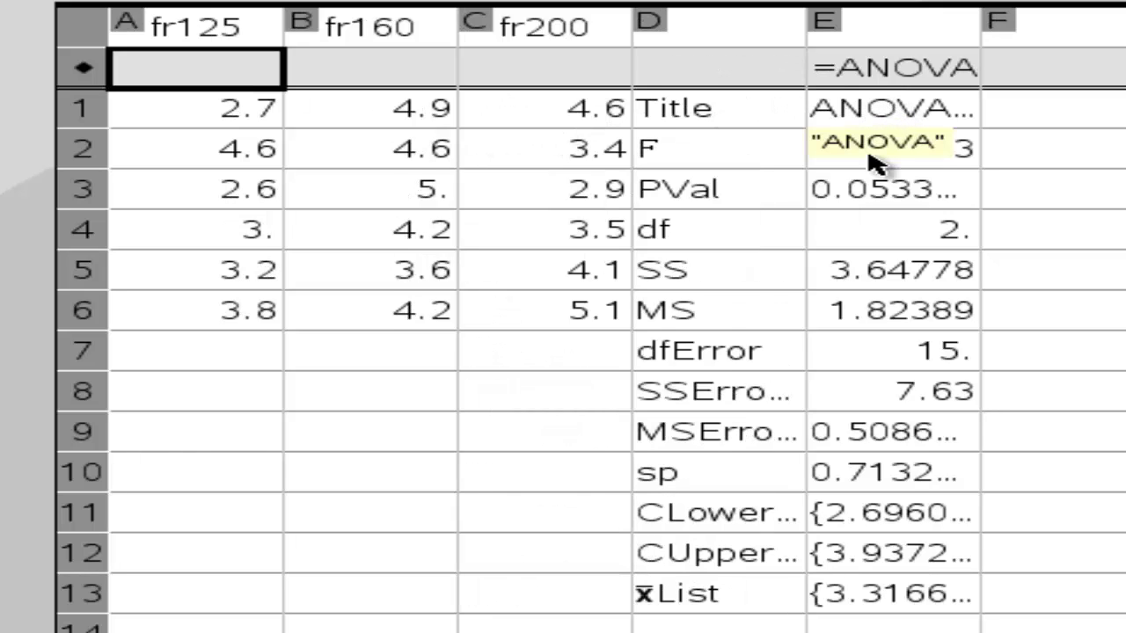
pyautogui.click(976, 167)
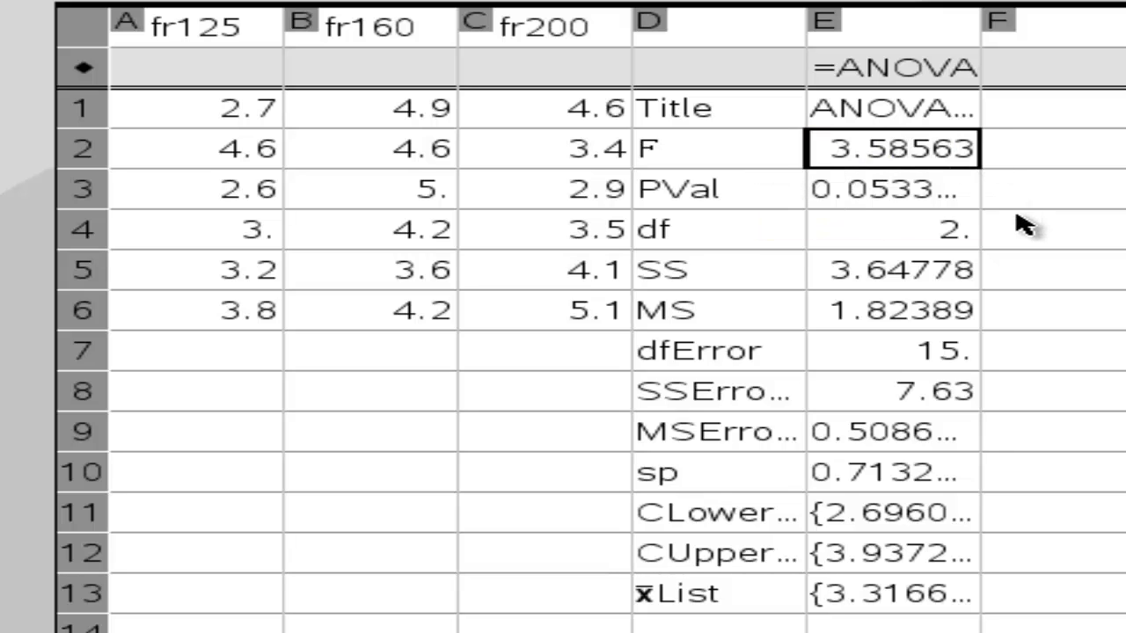
pyautogui.click(954, 198)
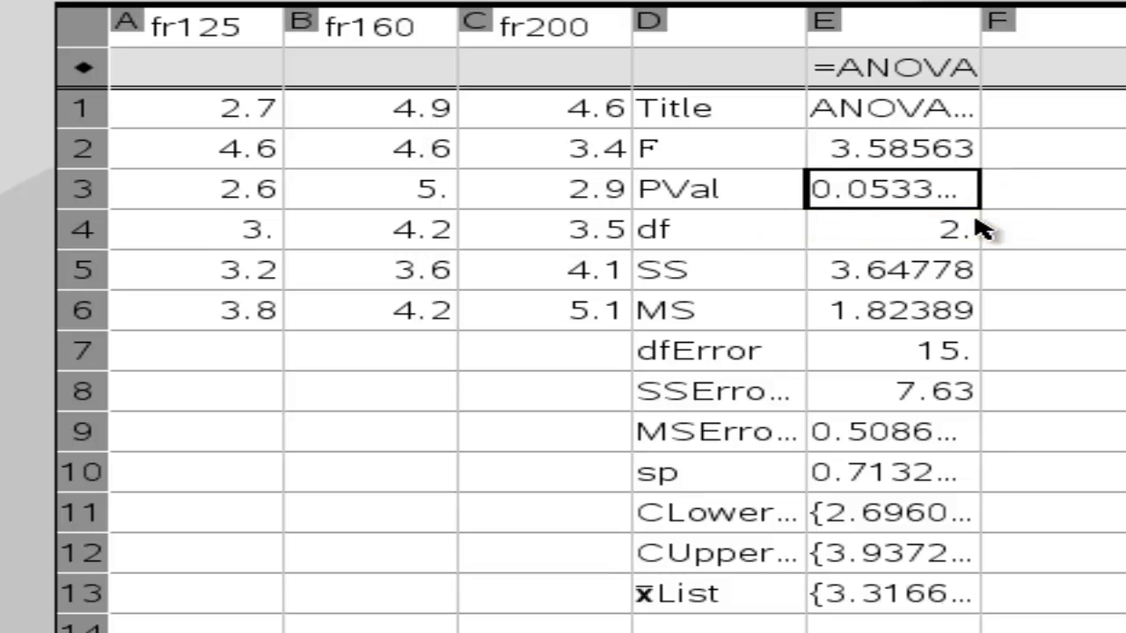
pyautogui.click(970, 234)
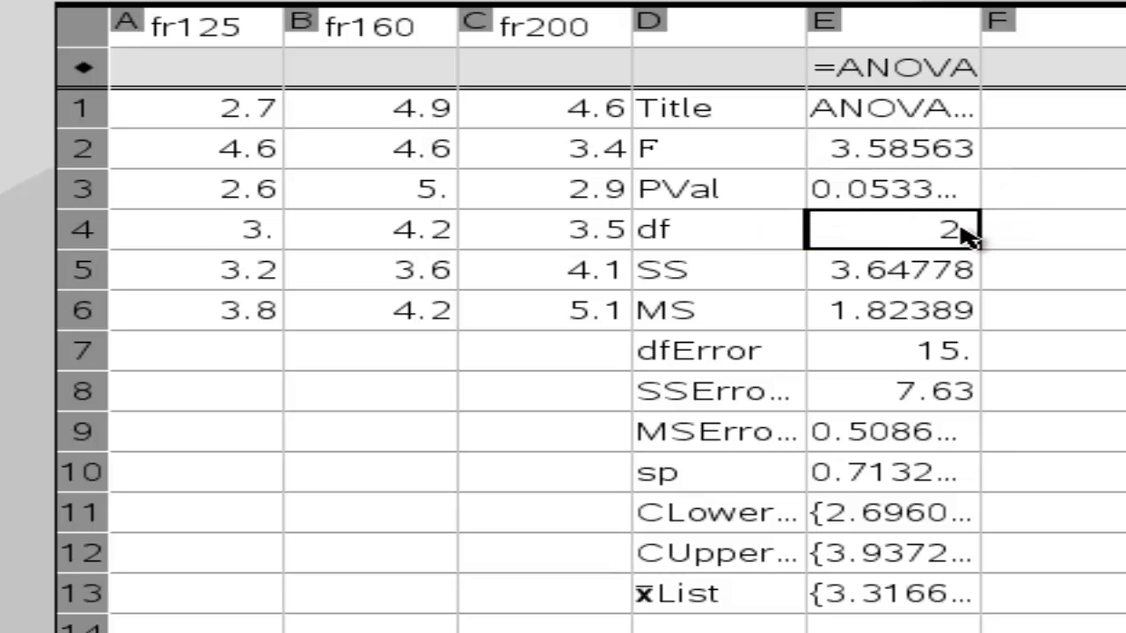
pyautogui.click(975, 283)
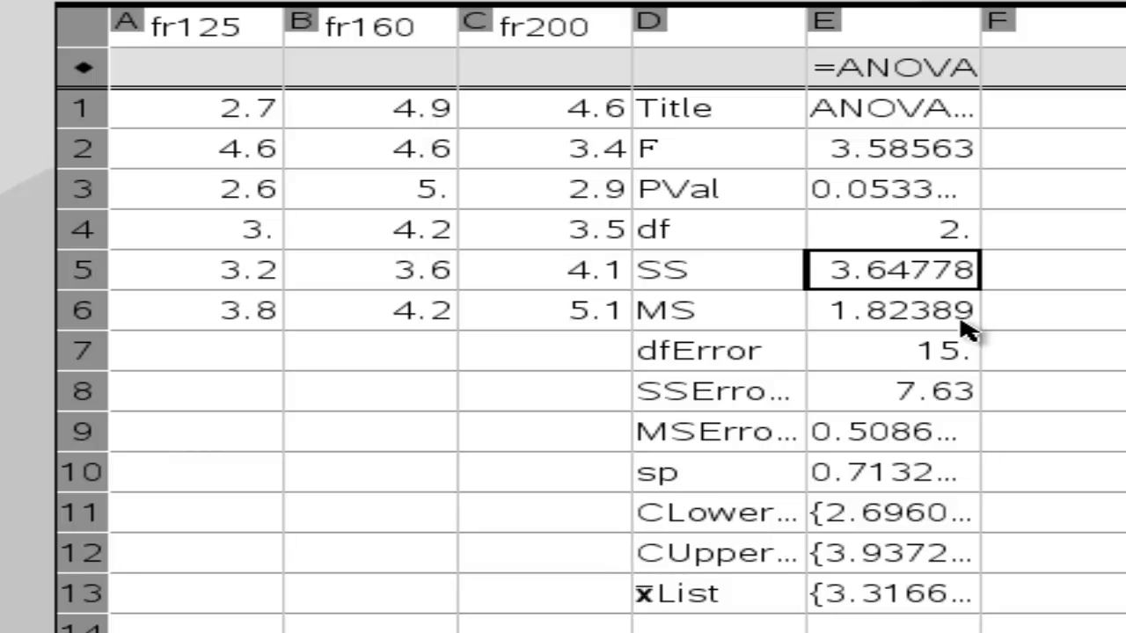
pyautogui.click(968, 316)
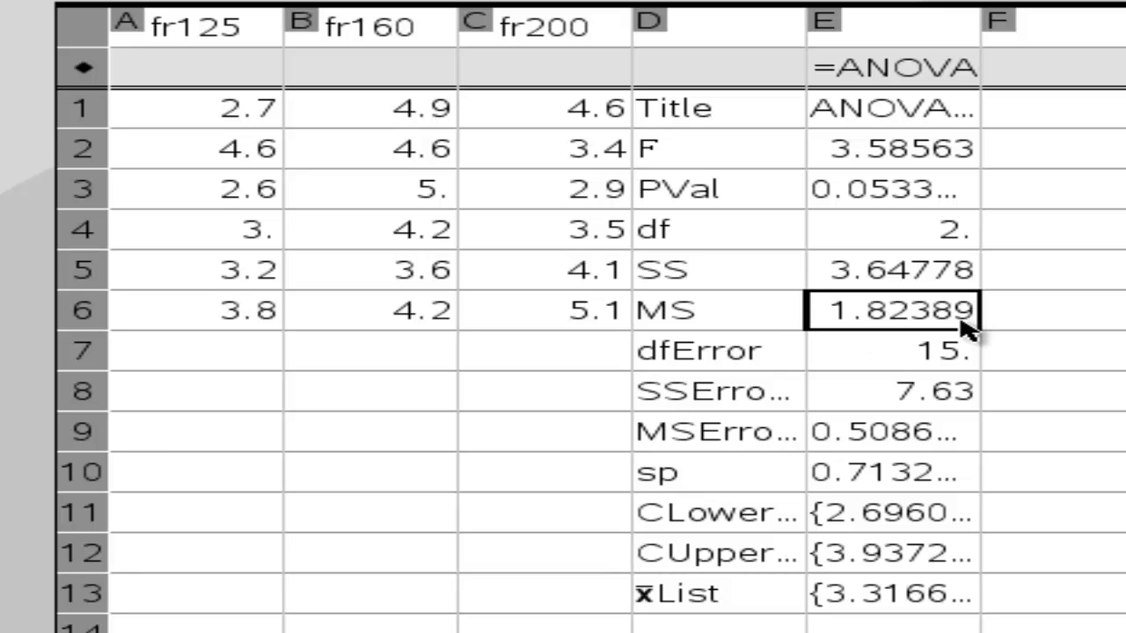
pyautogui.click(971, 359)
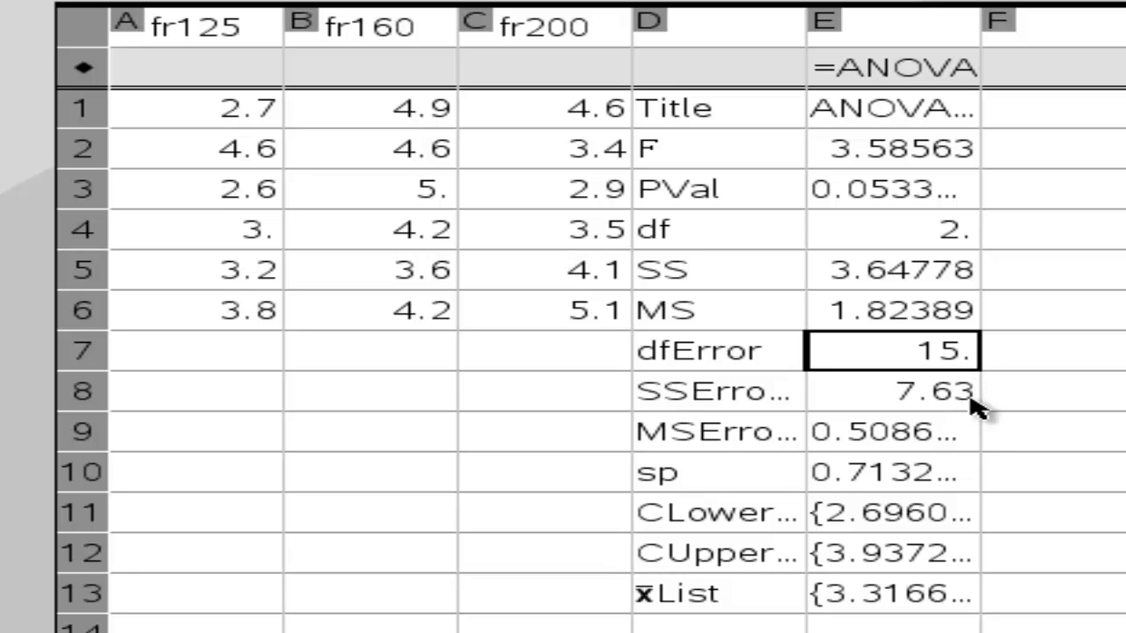
pyautogui.click(976, 403)
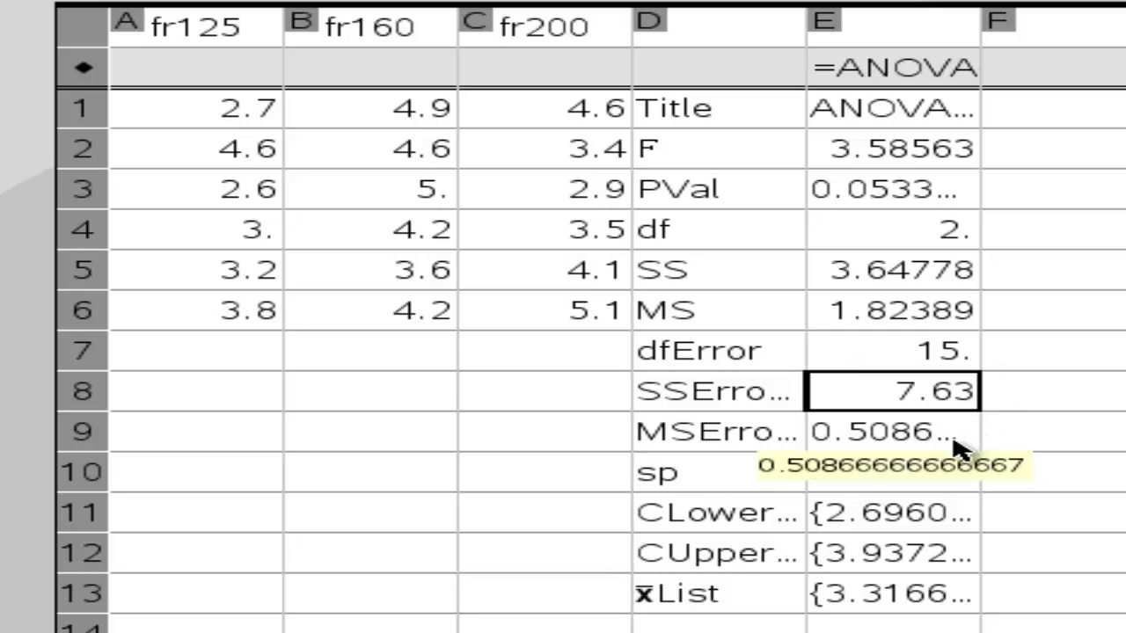
pyautogui.click(957, 445)
pyautogui.click(911, 588)
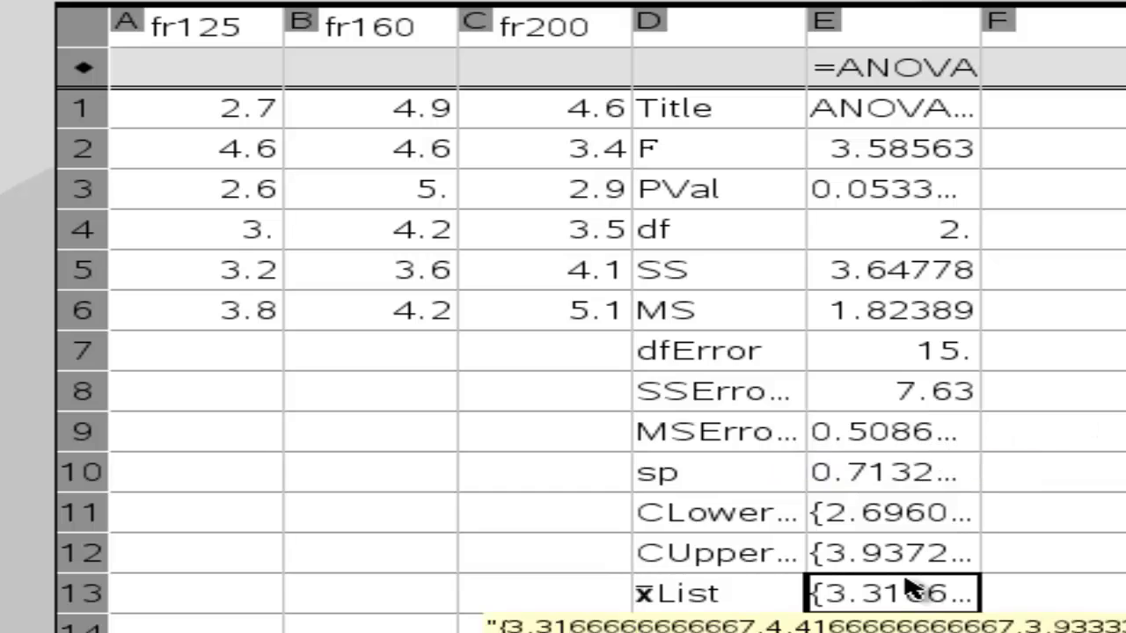
pyautogui.click(943, 234)
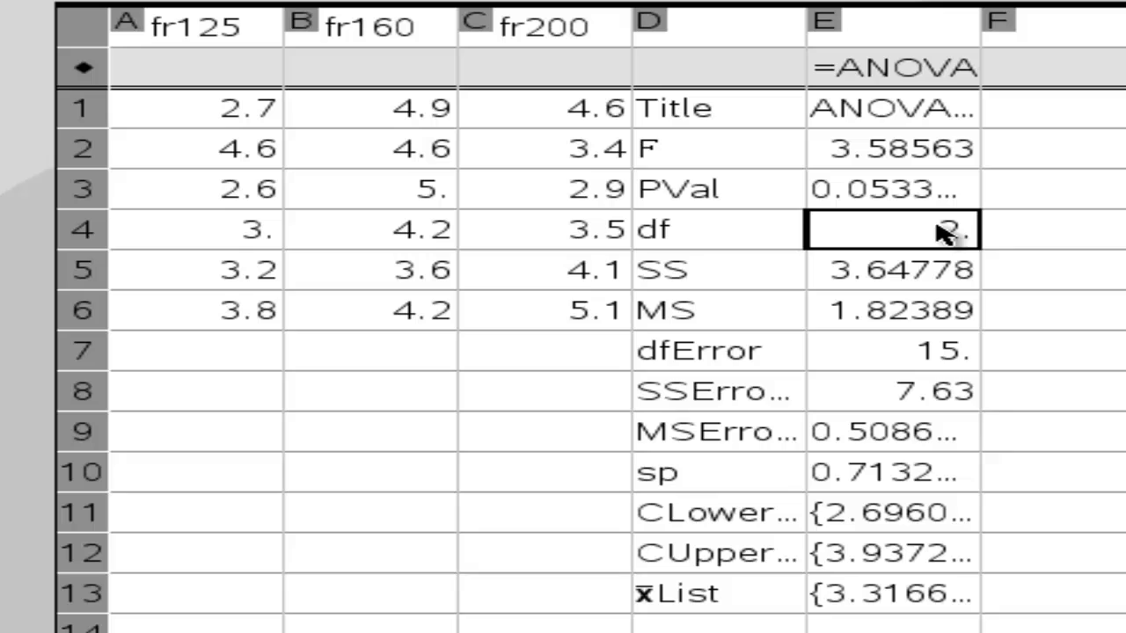
pyautogui.click(945, 352)
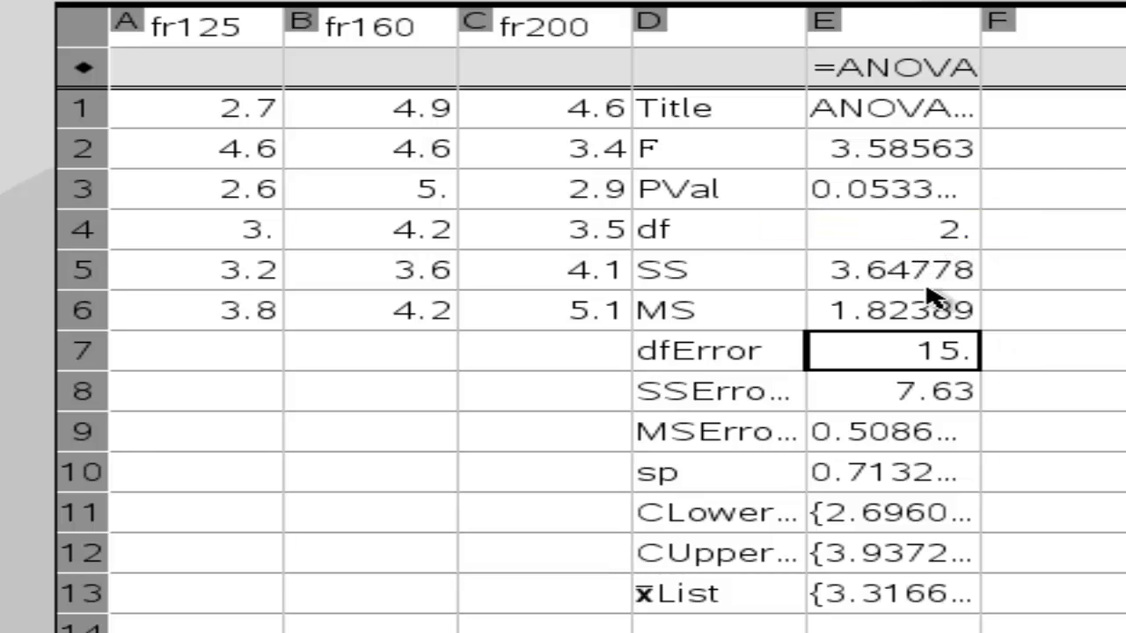
pyautogui.click(940, 319)
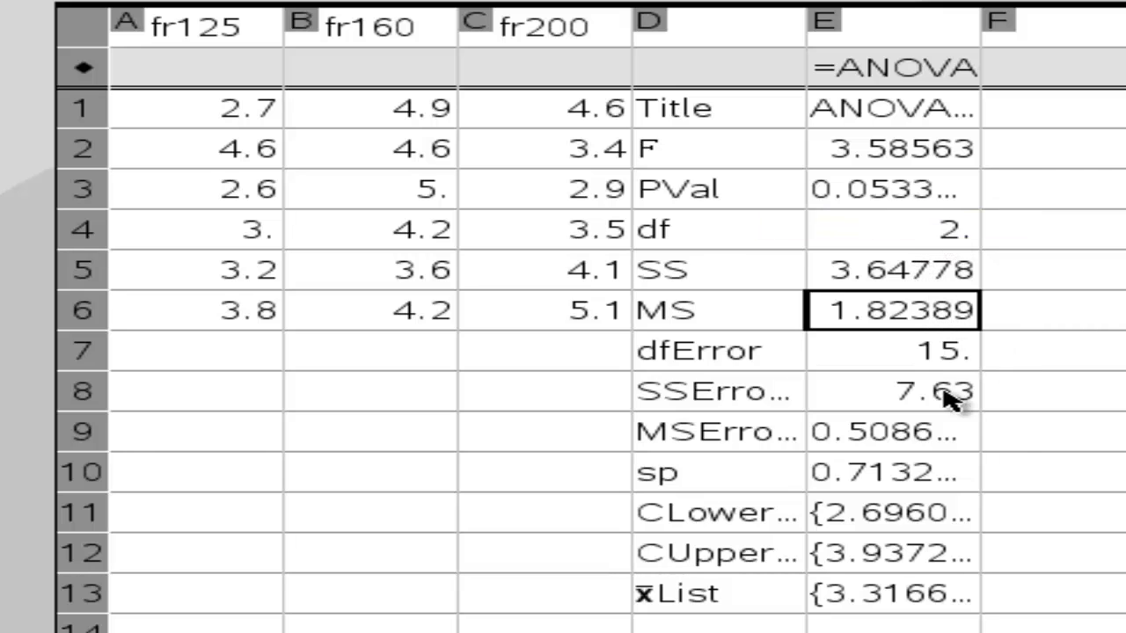
pyautogui.click(959, 434)
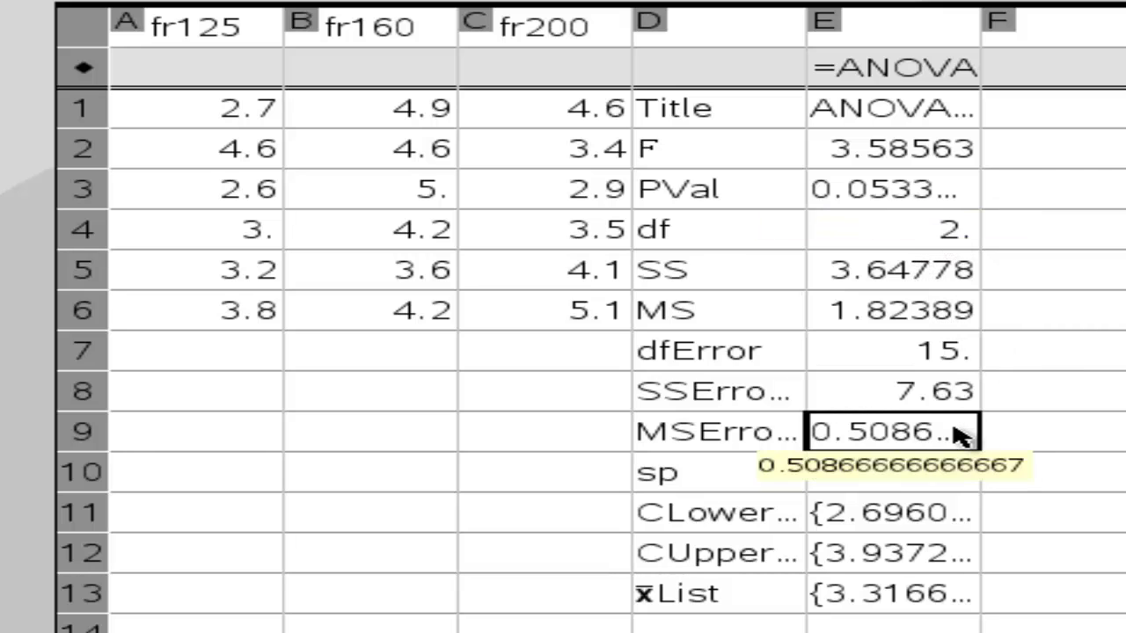
pyautogui.click(943, 268)
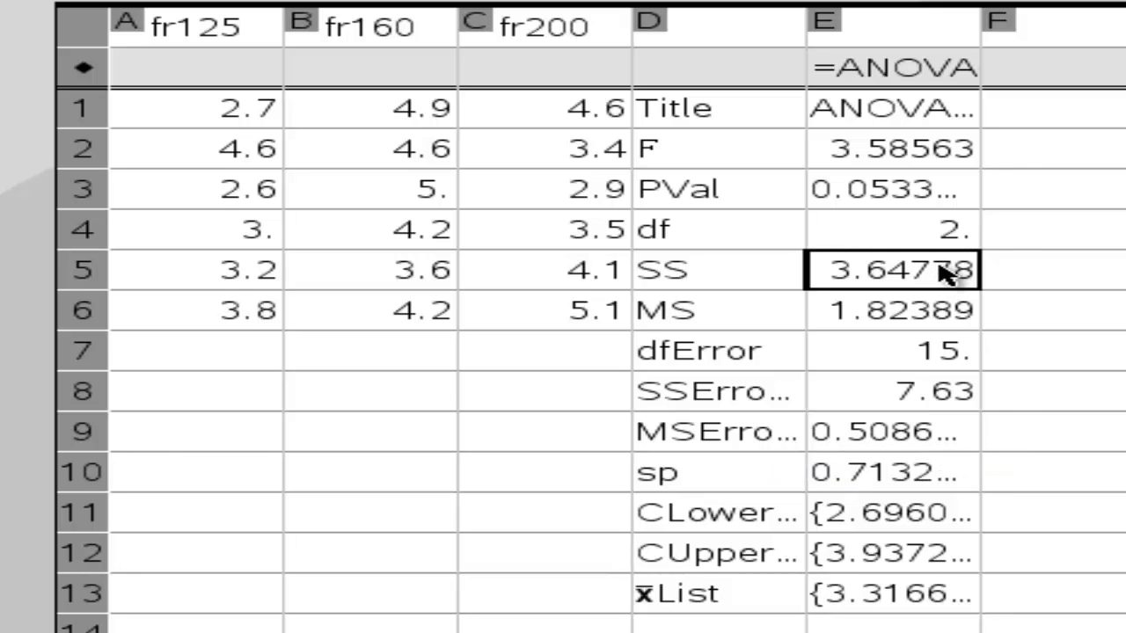
pyautogui.click(943, 392)
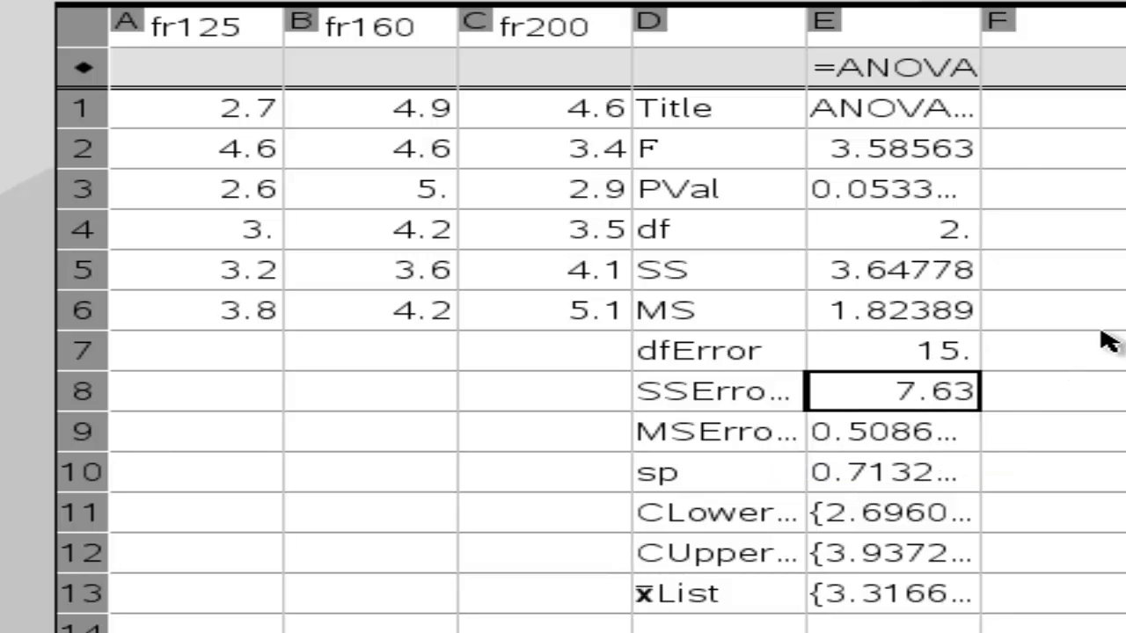